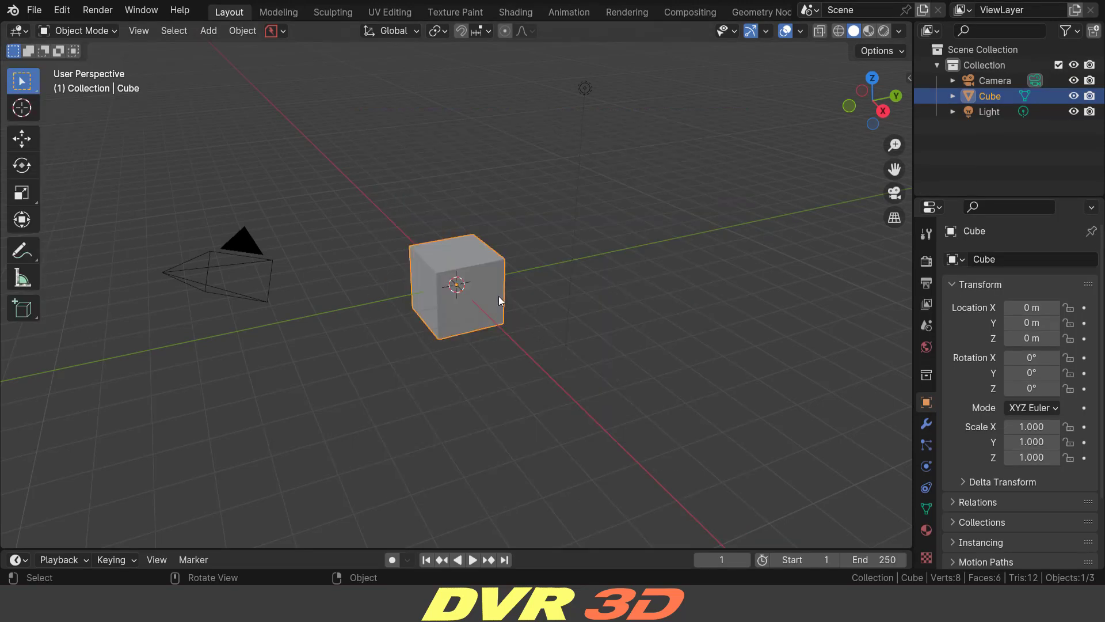
- Delete all default objects from the scene
key(a)
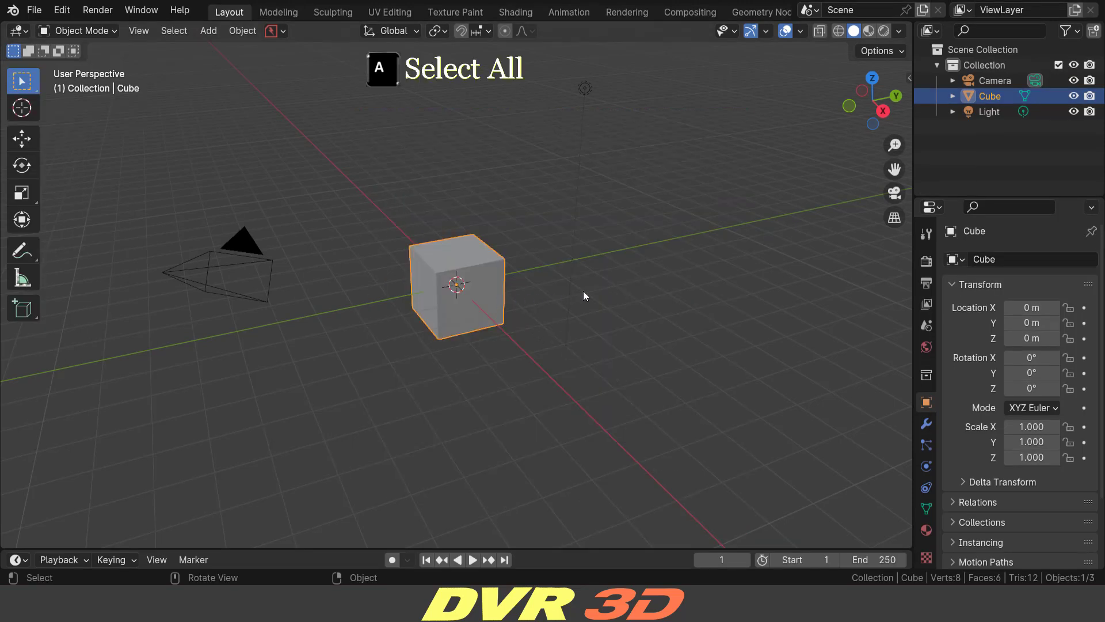
key(x)
click(526, 270)
- Set the viewport to the right view and load 0.png as a reference image
key(grave)
click(625, 275)
key(shift+a)
mouse_move(485, 444)
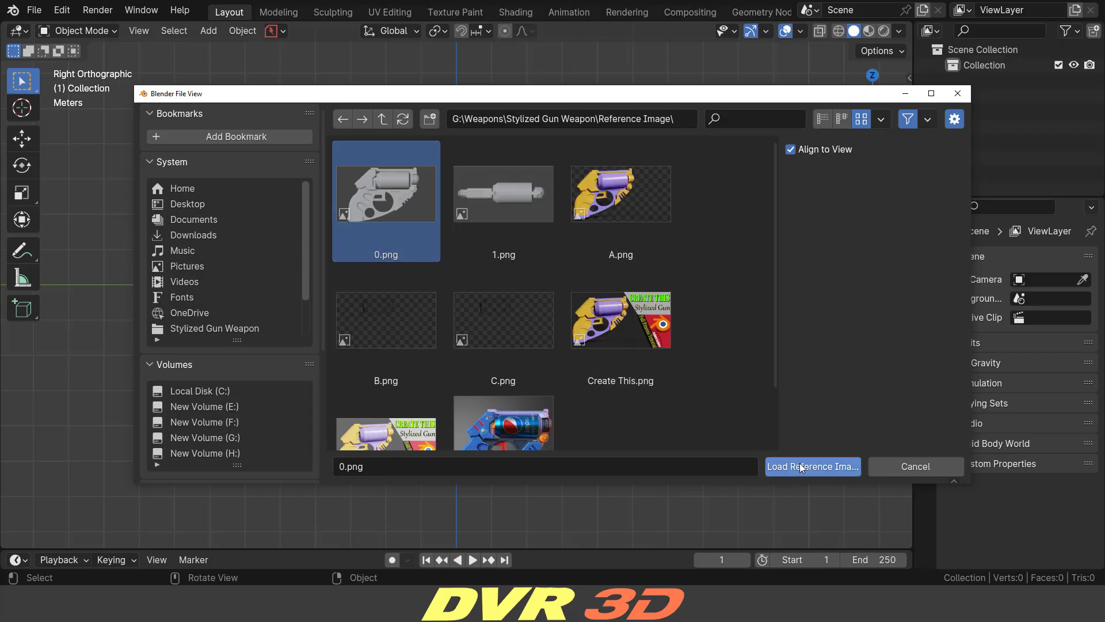
click(799, 465)
- Set the reference image's scale to 1.327 on all three axes
scroll(588, 363, up, 4)
click(1031, 427)
text(1.327)
key(Return)
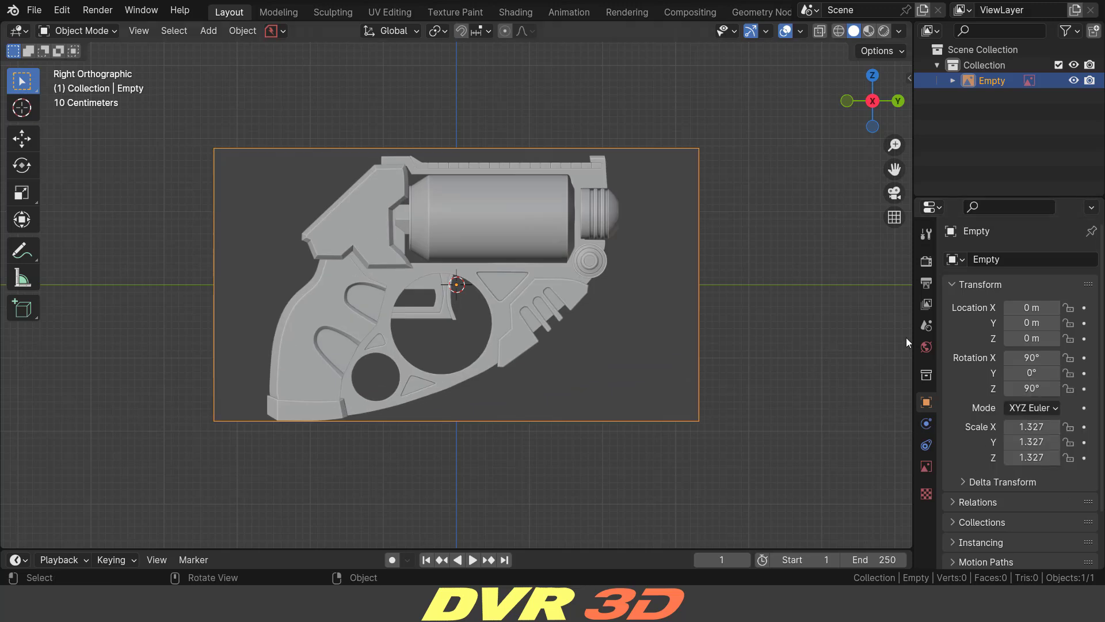
- Set the reference image's location to X -0.6 m, Y 0.19 m and Z 1.86 m
click(1031, 339)
text(1.86)
key(Return)
shift+middle_drag(506, 236, 524, 384)
scroll(524, 383, up, 2)
click(1028, 324)
text(0.19)
key(Return)
middle_drag(549, 323, 639, 357)
click(1034, 308)
text(-.6)
key(Return)
- Turn off the reference image's display in perspective views and set its opacity to 0.5 in the right view
middle_drag(533, 351, 603, 352)
click(927, 466)
click(1009, 403)
key(grave)
click(783, 344)
scroll(694, 358, up, 2)
click(1013, 438)
click(1053, 437)
text(.5)
key(Return)
- Hide the grid overlay in the viewport
scroll(657, 199, up, 2)
click(800, 30)
click(704, 105)
- Rename the image empty as Reference Image and make it unselectable using the outliner's selectability toggle
double_click(986, 81)
text(Reference Image)
key(Return)
click(1078, 31)
click(959, 80)
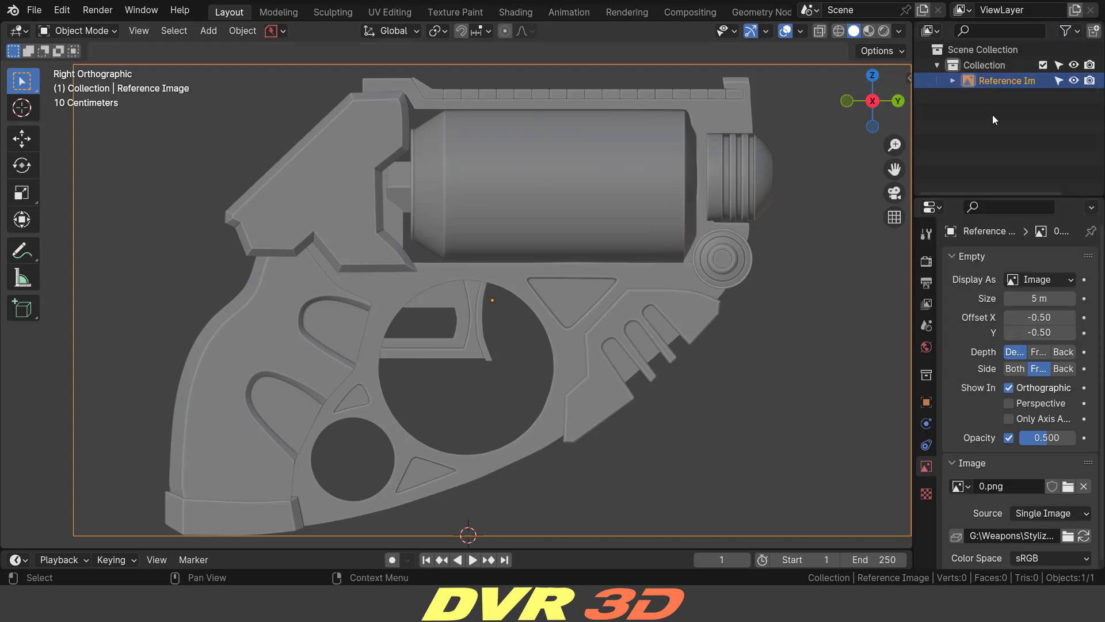
click(1059, 81)
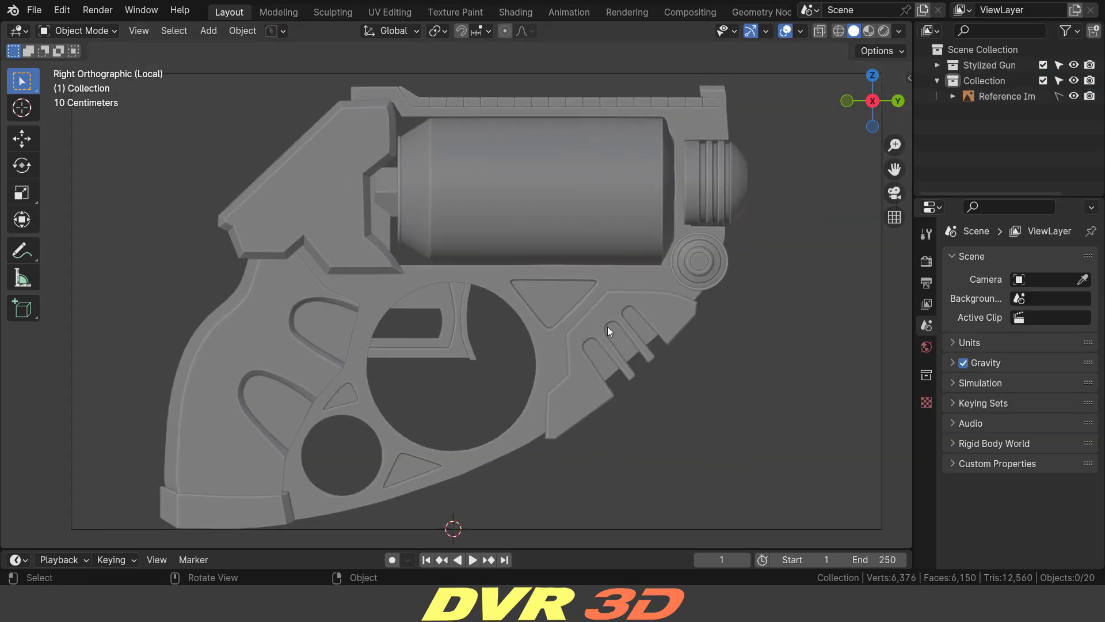
- Add a mesh plane at the 3D cursor and change its alignment setting
key(shift+a)
mouse_move(591, 281)
click(680, 282)
click(81, 533)
click(164, 435)
click(170, 468)
- Delete the unneeded geometry of the new plane in Edit Mode with vertex selection
key(Tab)
key(1)
key(x)
click(703, 253)
- Move the plane's remaining geometry along Y and Z to the front end of the grip's base in the reference
click(22, 138)
drag(517, 527, 345, 525)
drag(288, 465, 289, 441)
scroll(590, 413, up, 2)
shift+middle_drag(590, 413, 538, 321)
scroll(616, 308, up, 3)
drag(593, 456, 570, 456)
- Shift the remaining geometry in a perspective view and refine its alignment with the grip's base in the right view
middle_drag(570, 456, 656, 468)
drag(604, 394, 633, 399)
key(grave)
click(742, 363)
scroll(597, 381, up, 3)
shift+middle_drag(566, 404, 526, 394)
drag(471, 364, 482, 363)
scroll(484, 365, up, 1)
- Extrude the vertex at the grip's base into a chain running up the grip's front edge towards the lower cutout
click(22, 337)
click(80, 51)
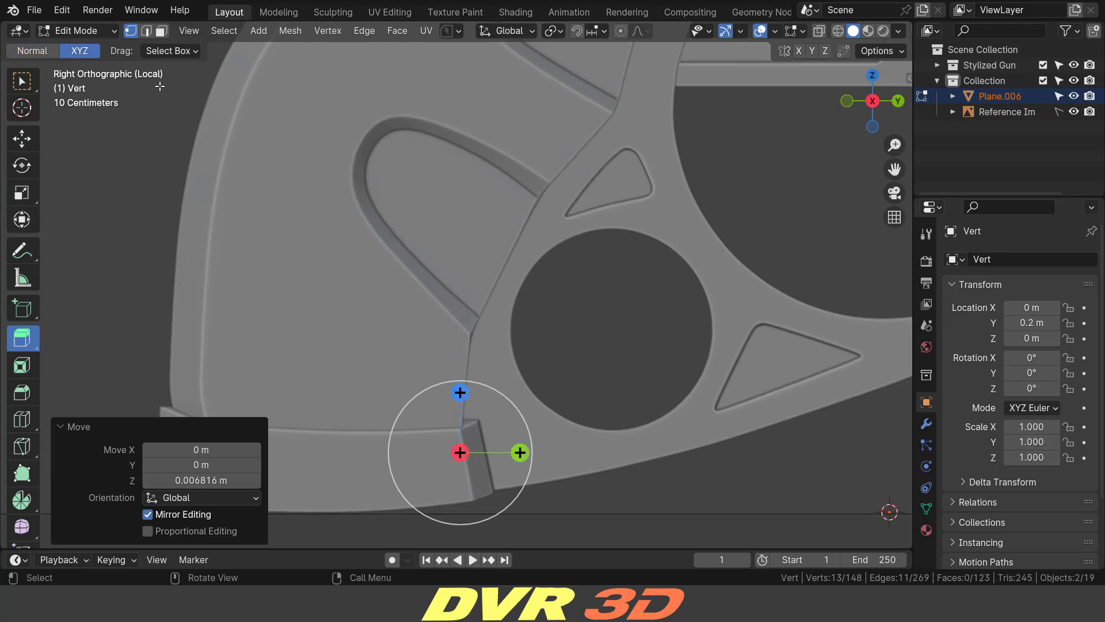
key(e)
click(474, 396)
key(e)
click(480, 351)
key(e)
click(489, 312)
- Reposition the vertices along the lower front edge so they follow the grip's contour in the reference
scroll(495, 314, up, 3)
key(d)
drag(538, 288, 540, 289)
click(471, 357)
drag(530, 360, 533, 360)
click(461, 445)
drag(530, 447, 529, 447)
- Extrude the vertex chain around the outer contour of the grip's lower cutout
shift+middle_drag(479, 296, 511, 427)
click(512, 423)
drag(516, 375, 431, 301)
key(shift+space)
key(e)
shift+middle_drag(430, 301, 519, 436)
drag(521, 423, 423, 326)
shift+middle_drag(529, 356, 633, 454)
drag(528, 420, 870, 369)
shift+middle_drag(701, 440, 609, 306)
- Move individual vertices around the lower cutout's rounded end to match its curve in the reference
key(shift+space)
key(g)
drag(754, 195, 754, 190)
click(468, 138)
drag(468, 138, 470, 140)
click(429, 181)
drag(430, 181, 432, 184)
click(401, 244)
drag(401, 245, 409, 244)
click(428, 319)
drag(430, 316, 437, 313)
- Align one more vertex with the lower cutout's contour and save the file
shift+middle_drag(520, 359, 500, 260)
click(502, 317)
drag(498, 320, 497, 321)
scroll(523, 297, down, 1)
shift+middle_drag(604, 160, 474, 325)
key(ctrl+s)
- Extrude the outline from the lower cutout up the grip's front edge and around the lower side of the upper cutout
scroll(508, 343, up, 1)
shift+middle_drag(521, 361, 487, 391)
click(537, 373)
shift+middle_drag(617, 343, 592, 373)
key(e)
drag(543, 371, 499, 219)
shift+middle_drag(457, 144, 586, 330)
click(577, 310)
key(e)
click(579, 220)
- Extrude vertices over the upper cutout's rounded end and along its top side to the grip's front edge
shift+middle_drag(579, 220, 539, 352)
key(e)
click(593, 310)
key(e)
click(659, 283)
shift+middle_drag(735, 375, 656, 325)
key(e)
click(662, 258)
key(e)
click(722, 276)
key(e)
click(771, 294)
key(e)
click(770, 279)
- Move the vertices along the upper cutout's top side onto its contour in the reference
key(shift+space)
key(g)
scroll(755, 332, up, 1)
shift+middle_drag(755, 333, 730, 311)
click(731, 304)
drag(732, 305, 731, 311)
shift+middle_drag(536, 262, 653, 193)
click(483, 258)
drag(544, 257, 549, 258)
click(525, 211)
drag(525, 211, 527, 214)
- Reposition the vertices on the upper cutout's rounded end and lower side to follow the reference
shift+scroll(501, 248, down, 4)
click(477, 287)
drag(479, 286, 486, 282)
click(523, 324)
drag(523, 324, 527, 322)
shift+middle_drag(611, 394, 574, 327)
click(580, 341)
drag(580, 340, 582, 337)
- Extrude the outline from the upper cutout up along the grip's upper front edge and refine its placement
shift+middle_drag(693, 233, 543, 451)
scroll(608, 386, up, 1)
click(622, 411)
key(shift+space)
key(e)
drag(629, 412, 488, 324)
shift+middle_drag(473, 311, 633, 411)
drag(634, 411, 568, 409)
key(shift+space)
key(g)
shift+middle_drag(505, 347, 539, 363)
- Extrude the outline further along the grip's upper edge towards its back
key(shift+space)
key(e)
drag(576, 381, 407, 189)
drag(390, 153, 390, 153)
shift+middle_drag(537, 372, 724, 319)
drag(642, 142, 591, 144)
drag(368, 179, 368, 178)
- Adjust the positions of the vertices on the grip's upper edge to match the reference contour
key(shift+space)
key(g)
drag(311, 66, 312, 107)
scroll(507, 211, down, 1)
shift+middle_drag(561, 183, 616, 153)
click(628, 132)
drag(687, 132, 692, 131)
shift+middle_drag(752, 256, 592, 178)
click(749, 311)
drag(748, 310, 750, 308)
click(666, 271)
drag(669, 264, 671, 262)
- Extrude vertices from the grip's upper rear corner down the first part of its back curve
scroll(518, 276, down, 2)
shift+middle_drag(335, 301, 600, 300)
click(568, 148)
shift+middle_drag(607, 254, 613, 220)
key(e)
drag(580, 131, 556, 220)
key(e)
click(518, 280)
key(e)
click(495, 313)
- Extrude further vertices down the grip's rounded back curve, following the outer edge of the reference image
shift+middle_drag(496, 313, 587, 222)
key(e)
click(534, 264)
key(e)
click(489, 319)
shift+middle_drag(560, 341, 662, 242)
key(e)
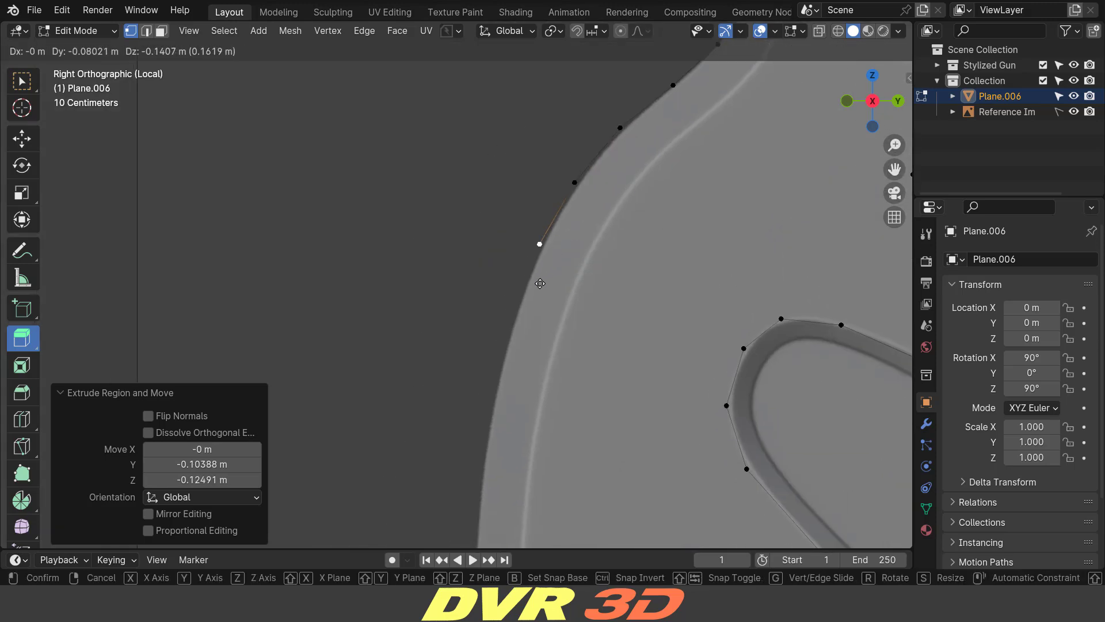
- Extrude vertices further down the grip's back curve to where the reference outline turns nearly vertical
click(540, 283)
shift+middle_drag(615, 302, 704, 207)
key(e)
click(595, 258)
shift+middle_drag(645, 285, 697, 196)
key(e)
click(639, 234)
shift+middle_drag(684, 300, 723, 232)
key(e)
click(657, 253)
shift+middle_drag(656, 253, 672, 156)
key(e)
- Extrude vertices at regular spacing down the near-vertical lower part of the grip's back edge
click(679, 213)
key(e)
click(675, 275)
key(e)
click(671, 339)
key(e)
click(666, 403)
key(e)
click(669, 466)
scroll(723, 316, down, 3)
scroll(723, 316, up, 1)
- Nudge the lower vertices of the grip's back edge horizontally onto the reference outline, working upwards from the lowest ones
shift+middle_drag(714, 291, 677, 325)
key(shift+space)
key(g)
click(563, 380)
drag(631, 379, 634, 380)
click(564, 333)
drag(632, 334, 633, 334)
shift+middle_drag(617, 310, 600, 385)
click(548, 364)
drag(613, 364, 616, 365)
shift+middle_drag(601, 334, 600, 397)
click(550, 387)
drag(614, 387, 618, 387)
- Nudge the next vertices up the grip's back edge horizontally onto the reference outline and save the file
shift+middle_drag(598, 346, 599, 397)
click(554, 397)
drag(621, 396, 626, 398)
shift+middle_drag(582, 331, 575, 379)
click(559, 385)
drag(623, 385, 625, 385)
click(571, 337)
drag(637, 337, 639, 337)
shift+middle_drag(625, 311, 598, 388)
click(564, 365)
drag(631, 364, 632, 364)
shift+middle_drag(681, 315, 691, 251)
scroll(654, 345, down, 2)
key(ctrl+s)
- Connect the lowest vertex of the back edge to the opposite vertex at the grip's base with a new edge
scroll(691, 328, up, 1)
scroll(690, 251, up, 1)
shift+middle_drag(664, 430, 584, 388)
click(430, 456)
shift+click(723, 468)
right_click(644, 237)
click(628, 286)
- Slide the selected geometry along its edge with vertex slide and change the snapping option
key(g)
key(g)
click(523, 327)
click(604, 33)
click(561, 119)
shift+middle_drag(551, 208, 539, 212)
- Bridge the two lowest pairs of facing edges between the grip's back edge and the inner outline, using edge selection
key(2)
shift+click(631, 464)
right_click(714, 244)
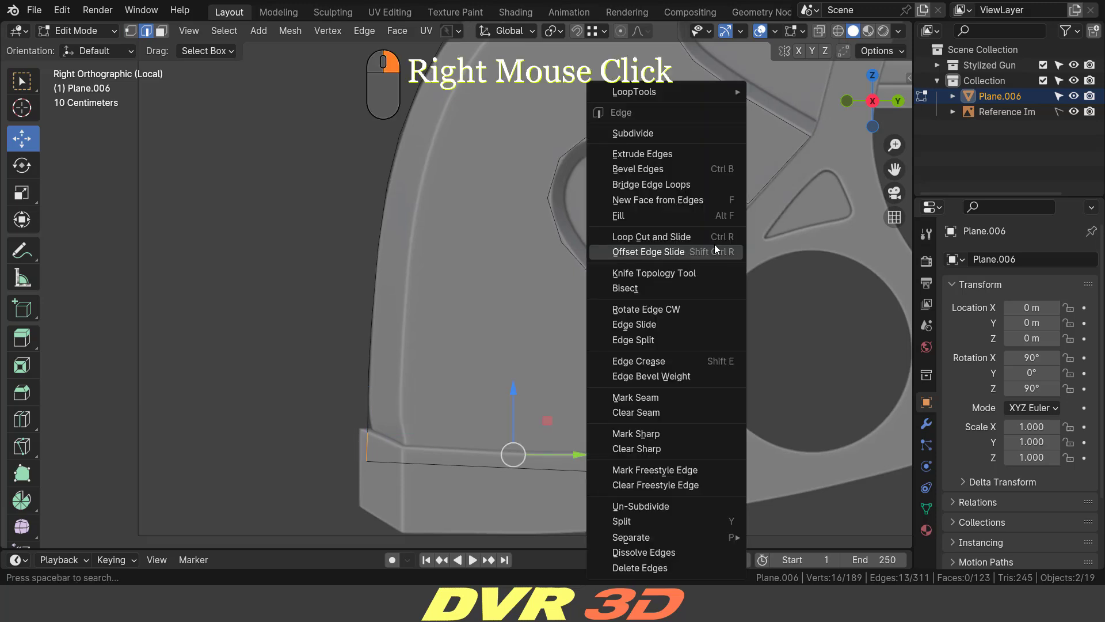
click(689, 184)
click(369, 413)
shift+click(659, 413)
right_click(688, 260)
click(660, 187)
- Bridge the following two pairs of facing edges further up the grip, one pair at a time
click(369, 348)
right_click(687, 261)
click(654, 187)
scroll(619, 331, up, 2)
click(665, 353)
shift+click(353, 326)
right_click(701, 275)
click(684, 187)
- Bridge two more pairs of edges between the back edge and the rear side of the lower cutout
shift+middle_drag(683, 259, 691, 302)
click(617, 331)
shift+click(360, 321)
shift+click(573, 268)
shift+click(365, 268)
right_click(658, 254)
click(633, 185)
- Slide a back-edge vertex along the outline and nudge the facing vertex on the lower cutout horizontally
shift+middle_drag(625, 214, 636, 252)
key(1)
click(374, 336)
key(g)
key(g)
click(490, 341)
click(592, 331)
drag(654, 331, 655, 330)
- Bridge the two edges at the lower cutout's upper rear corner to the two facing edges on the back curve
key(2)
shift+middle_drag(587, 244, 592, 288)
click(591, 289)
shift+click(615, 262)
shift+click(395, 276)
shift+click(411, 226)
key(ctrl+e)
click(694, 178)
- Bridge three edges along the top of the lower cutout to the three facing edges of the upper cutout
shift+middle_drag(695, 178, 620, 293)
scroll(621, 294, up, 1)
click(662, 382)
shift+click(739, 292)
shift+click(585, 352)
shift+click(643, 232)
shift+click(499, 321)
shift+click(604, 195)
right_click(371, 203)
click(363, 184)
- Slide a vertex on the upper cutout's lower side along its edge to even out the bridged strip
shift+middle_drag(527, 223, 502, 213)
key(1)
click(665, 256)
key(g)
key(g)
click(558, 293)
- Add four evenly spaced loop cuts lengthwise through the strip of faces between the two cutouts
key(q)
click(595, 275)
scroll(629, 308, up, 3)
click(628, 309)
right_click(629, 308)
shift+middle_drag(588, 271, 604, 328)
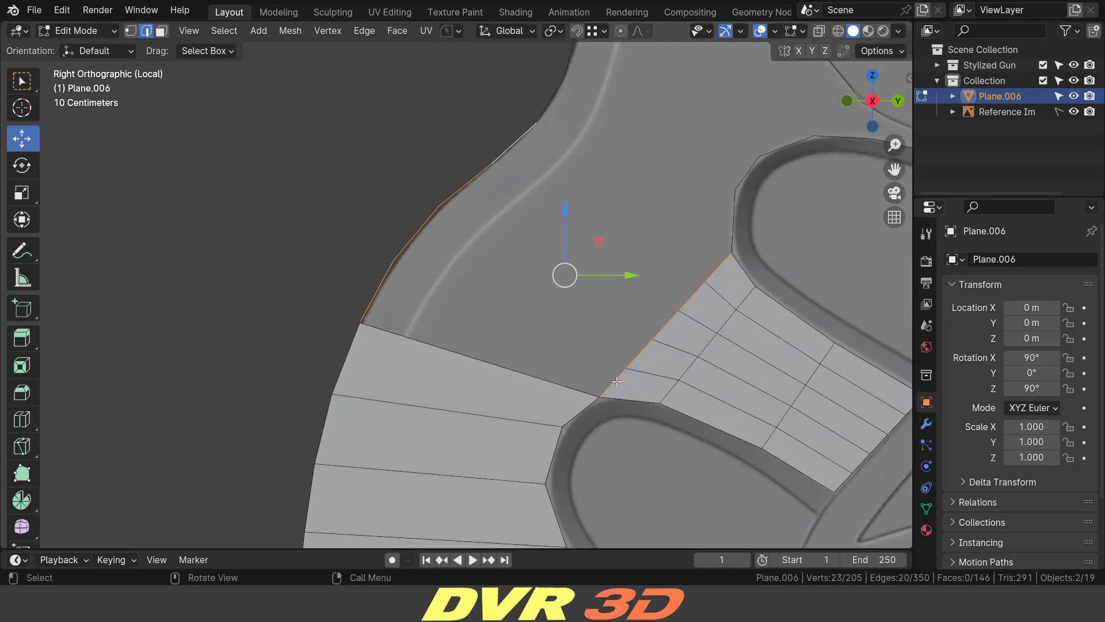
- Bridge three successive back-curve edges to the facing rear edges of the strip between the cutouts, one pair at a time
shift+click(617, 382)
click(354, 32)
click(382, 79)
shift+middle_drag(421, 143, 429, 168)
click(646, 377)
shift+click(419, 254)
key(ctrl+e)
click(272, 178)
click(678, 348)
shift+click(472, 211)
key(ctrl+e)
click(247, 168)
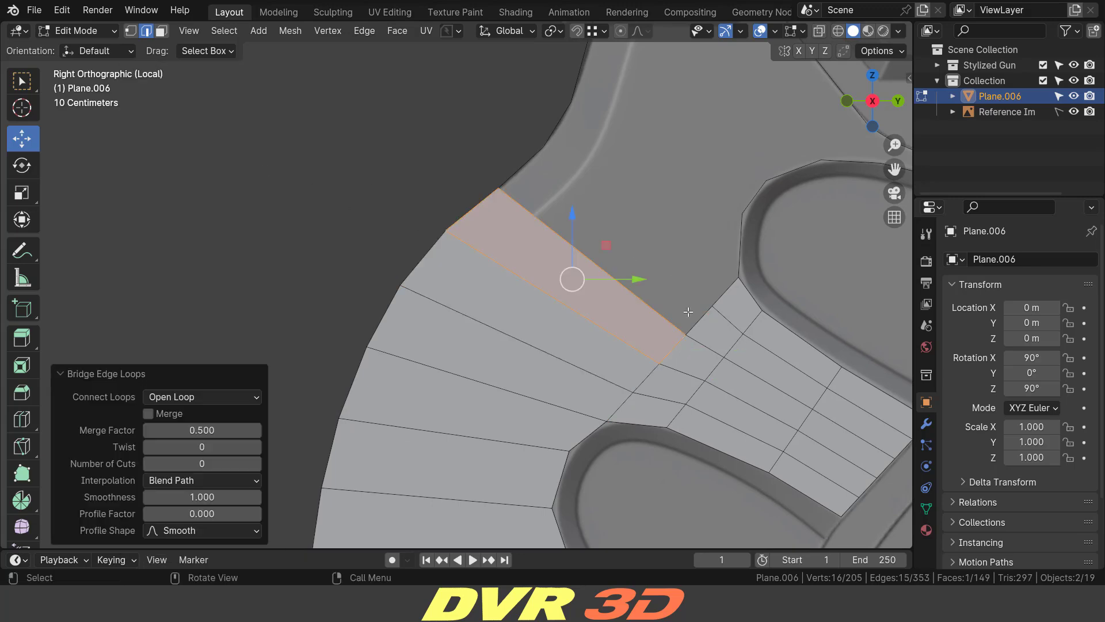
- Bridge the next two back-curve edges to the remaining rear edges of the strip between the cutouts, one pair at a time
click(696, 319)
key(ctrl+e)
click(178, 160)
shift+middle_drag(609, 242, 591, 277)
click(707, 317)
shift+click(539, 164)
key(ctrl+e)
click(370, 174)
- Bridge the next back-curve edge to the facing edge on the rear of the upper cutout
scroll(478, 225, down, 1)
shift+middle_drag(517, 231, 531, 274)
click(690, 335)
shift+click(563, 176)
key(ctrl+e)
click(323, 181)
- Divide the grip's long top edge into three equal segments with two evenly spaced cuts
shift+middle_drag(407, 193, 386, 208)
shift+middle_drag(452, 213, 449, 253)
key(ctrl+r)
click(623, 194)
- Bridge the two rearmost top-edge segments to the facing edges of the upper cutout, one pair at a time
click(675, 351)
shift+click(575, 199)
key(ctrl+e)
click(373, 173)
click(713, 325)
shift+click(614, 192)
key(ctrl+e)
click(357, 189)
- Bridge the edges along the upper cutout's top side to the facing front outline edges, forming a narrow strip
shift+middle_drag(786, 288, 722, 311)
shift+click(792, 372)
shift+click(743, 353)
shift+click(716, 325)
key(ctrl+e)
click(349, 184)
- Bridge the rear end edge of the narrow strip above the upper cutout to the last open top-edge segment
scroll(704, 366, up, 1)
click(704, 367)
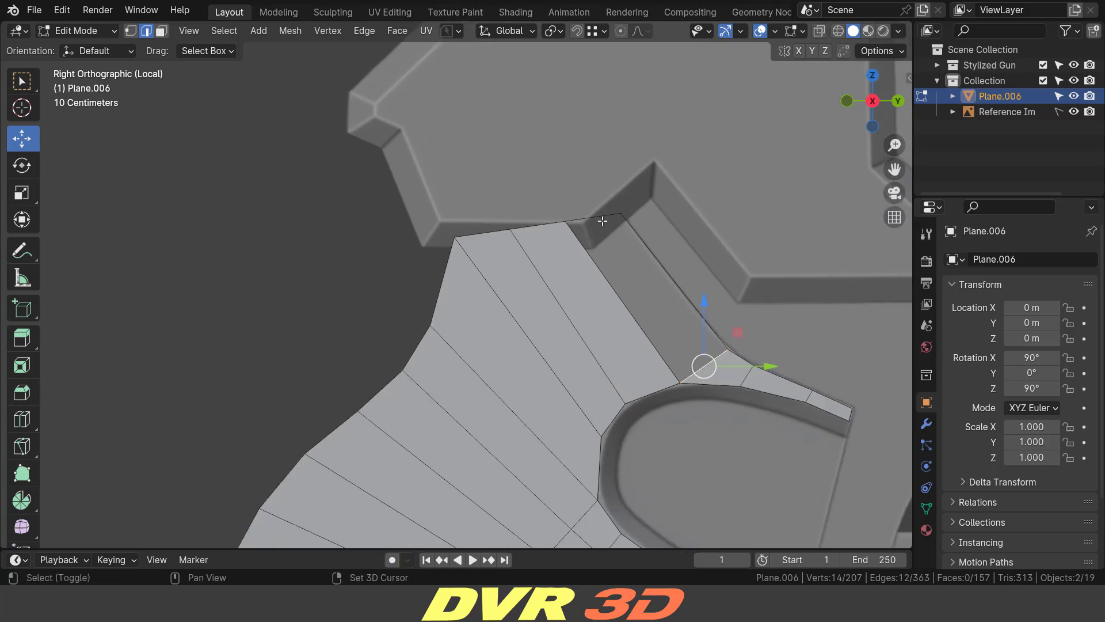
shift+click(603, 219)
right_click(222, 194)
click(213, 186)
scroll(456, 285, down, 5)
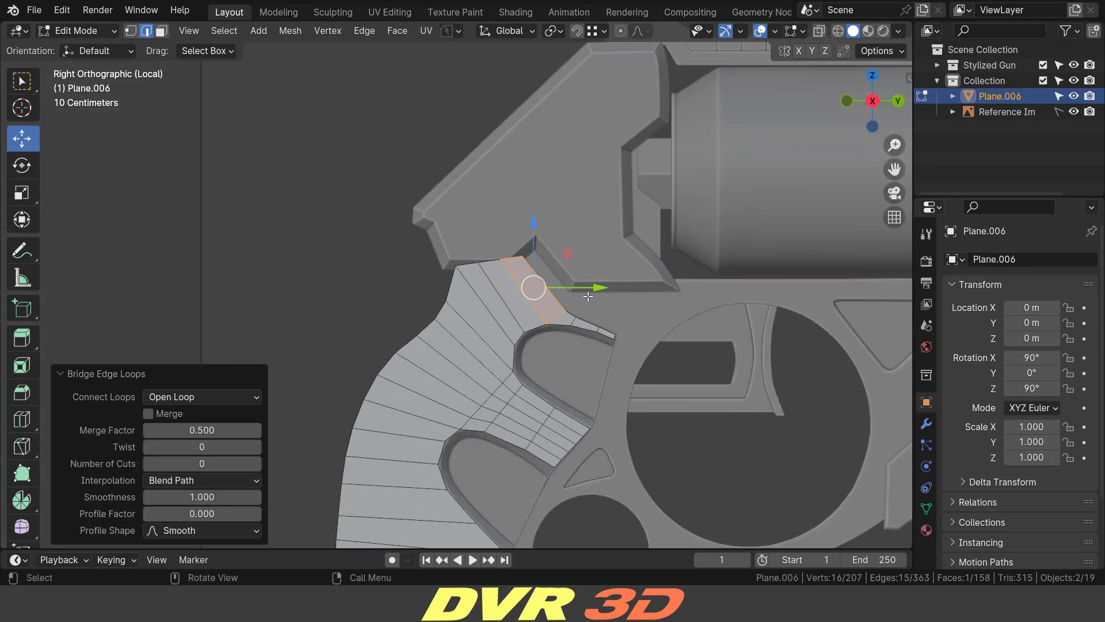
shift+middle_drag(575, 403, 613, 270)
scroll(612, 270, up, 1)
middle_drag(610, 305, 651, 318)
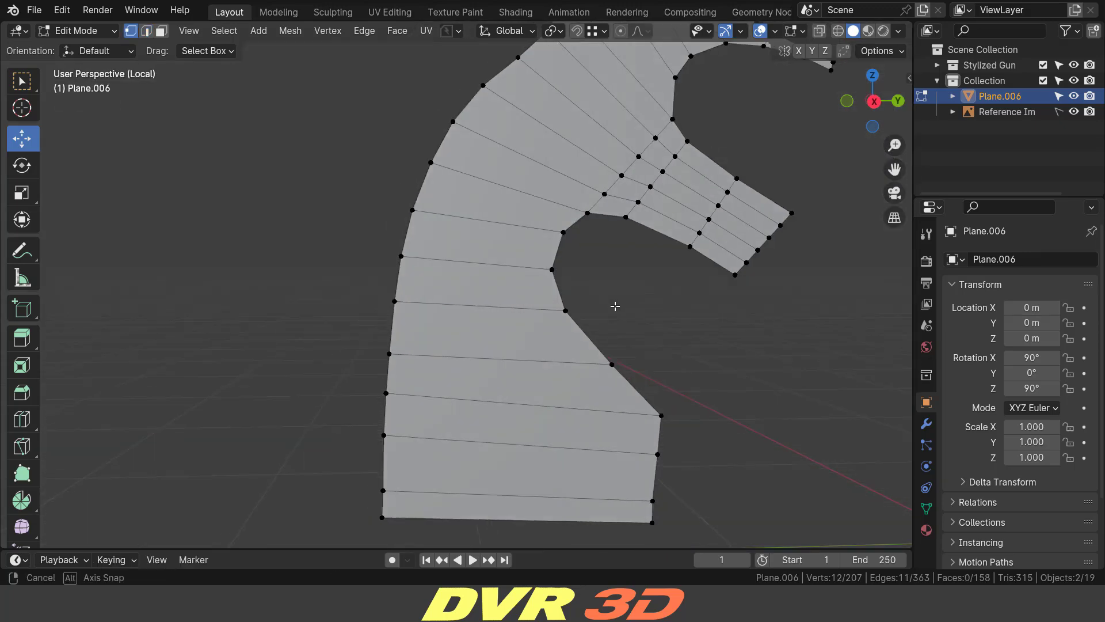
scroll(658, 328, down, 4)
- Add a Mirror modifier to the grip with the Z axis on, the X axis off and clipping enabled
key(Tab)
click(927, 426)
click(983, 259)
mouse_move(944, 315)
click(770, 160)
scroll(746, 212, down, 1)
click(1063, 307)
click(1020, 308)
middle_drag(640, 318, 684, 321)
- Extrude a chain of vertices from the lower cutout's front corner around its inner rim, following the reference
key(Tab)
scroll(685, 320, up, 2)
click(805, 304)
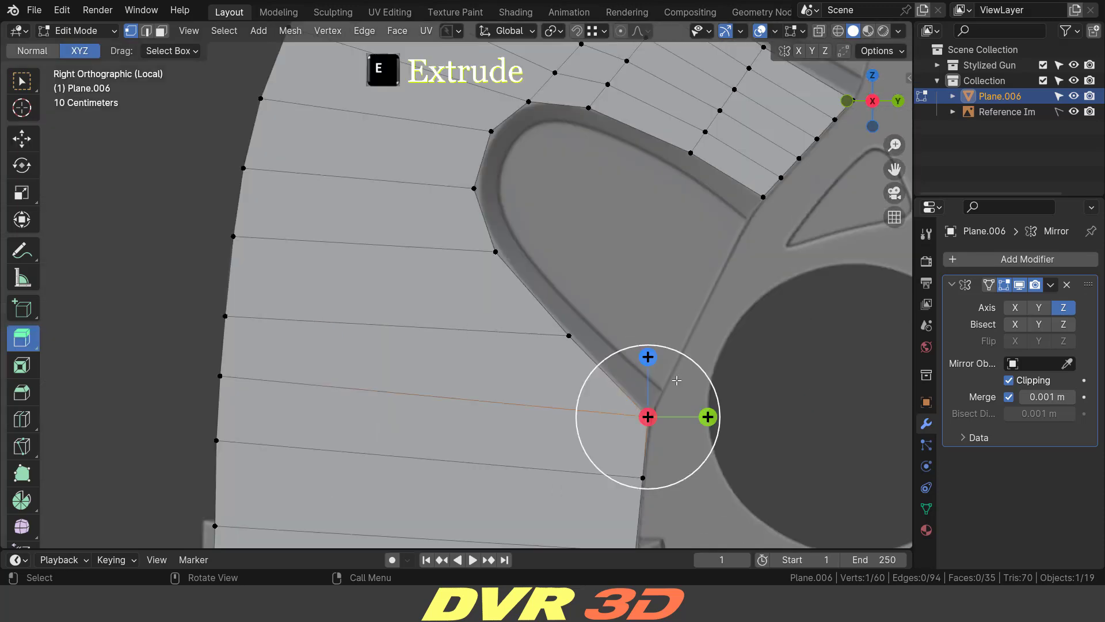
drag(675, 388, 547, 219)
shift+middle_drag(651, 242, 709, 398)
drag(593, 365, 587, 264)
drag(595, 269, 675, 255)
drag(675, 255, 836, 346)
shift+middle_drag(655, 370, 663, 344)
- Select the short edge joining the lower cutout's outline to its inner rim, and look up the F2 add-on in the preferences
key(2)
click(689, 452)
key(w)
click(62, 11)
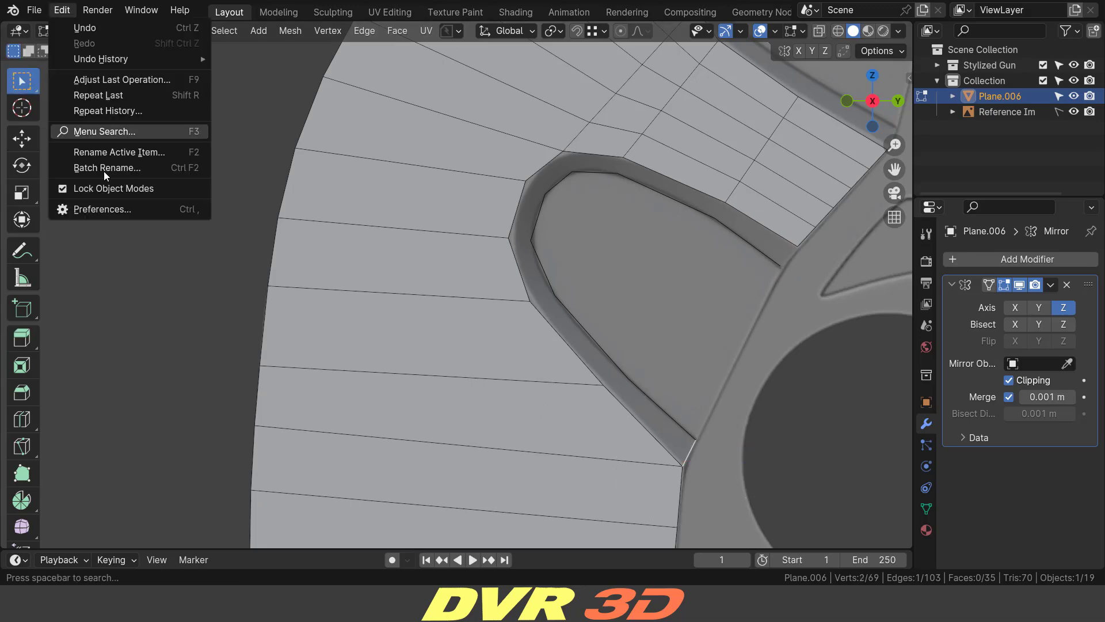
click(98, 208)
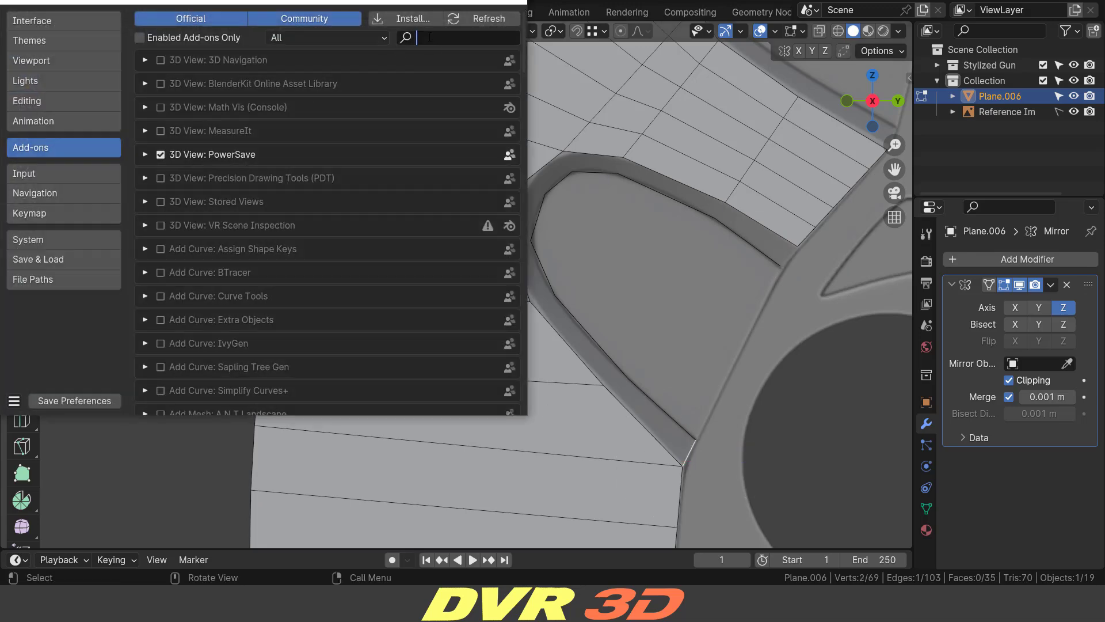
text(f2)
click(518, 0)
- Fill the band between the lower cutout's outline and its inner rim with eight successive faces
scroll(638, 454, up, 1)
key(f)
key(f)
key(f)
key(f)
key(f)
key(f)
key(f)
key(f)
scroll(702, 363, down, 1)
scroll(702, 359, up, 1)
- Nudge the rim vertex at the front end of the lower cutout's upper side to match the reference
key(1)
shift+middle_drag(727, 362, 659, 352)
key(shift+space)
key(g)
drag(738, 260, 739, 260)
- Extrude three vertices from the upper cutout's lower front corner along the lower side of its inner rim
scroll(720, 321, down, 1)
shift+middle_drag(753, 192, 659, 420)
scroll(718, 330, up, 1)
click(721, 379)
key(e)
drag(744, 348, 754, 326)
shift+middle_drag(772, 378, 685, 418)
drag(655, 356, 619, 330)
click(571, 307)
scroll(571, 306, up, 1)
scroll(571, 306, left, 3)
key(g)
click(624, 284)
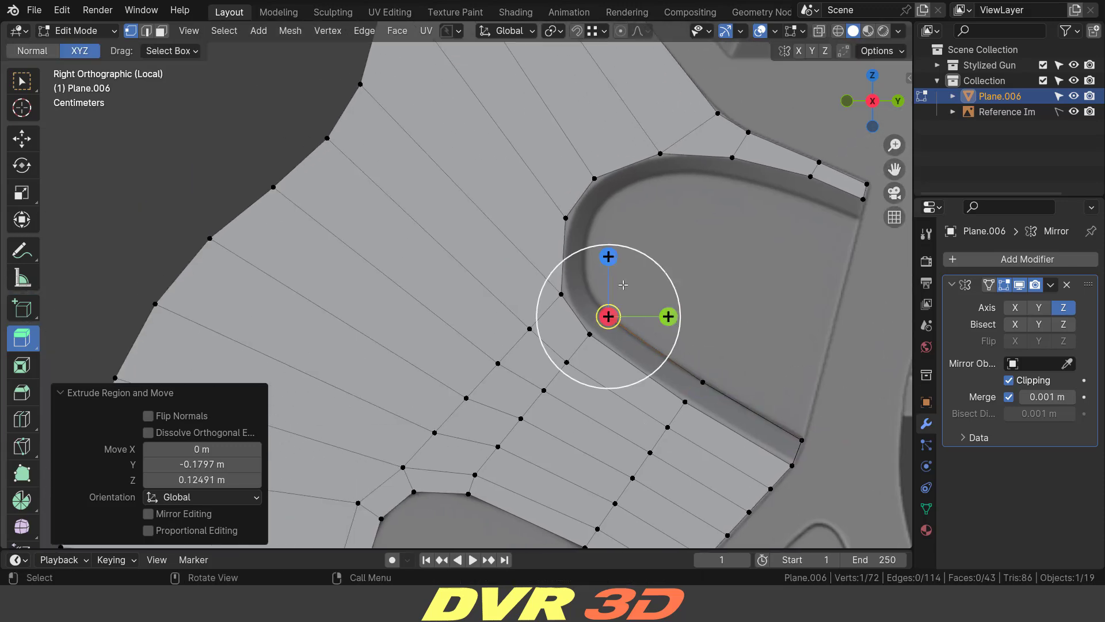
- Continue extruding vertices around the rear and along the upper side of the upper cutout's inner rim to its front end
key(e)
click(598, 256)
key(e)
click(602, 200)
shift+middle_drag(700, 215, 691, 358)
key(e)
click(684, 286)
key(e)
click(748, 291)
key(e)
click(829, 314)
key(e)
click(882, 332)
- Fill the band between the upper cutout's outline and its inner rim with successive faces
shift+middle_drag(710, 404, 655, 256)
key(2)
key(f)
key(f)
key(f)
key(f)
key(f)
key(f)
- Select the inner rim edges of both cutouts and move them inward along X, entering the X offset numerically
click(583, 327)
middle_drag(624, 279, 680, 271)
alt+shift+click(615, 273)
middle_drag(601, 340, 630, 313)
scroll(629, 313, up, 1)
middle_drag(527, 300, 646, 322)
key(g)
drag(421, 332, 426, 332)
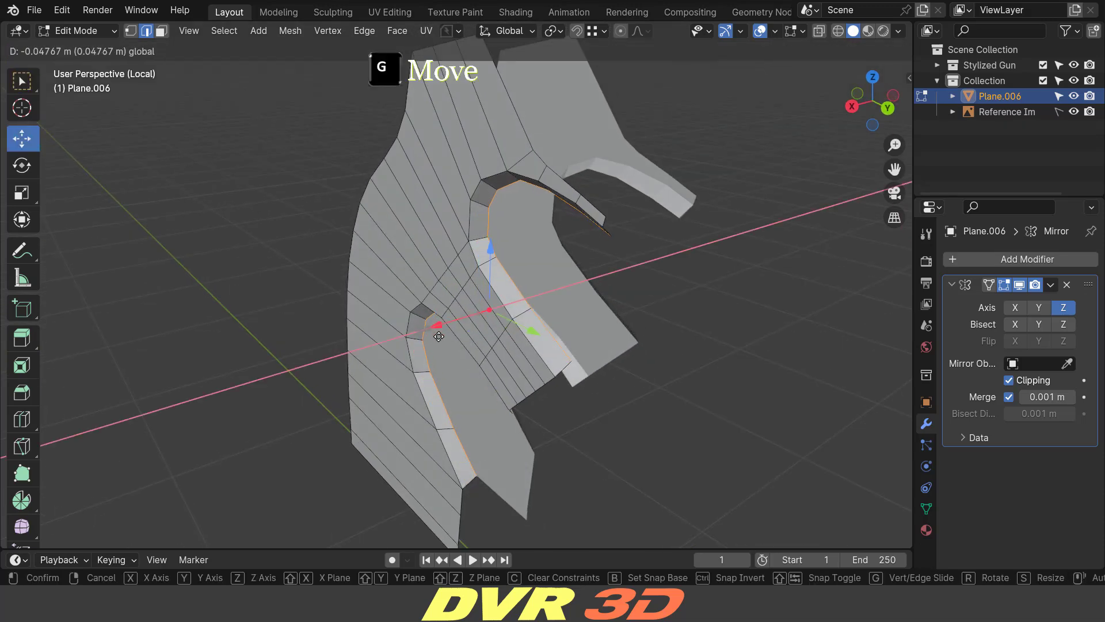
click(544, 320)
scroll(544, 320, up, 3)
double_click(201, 449)
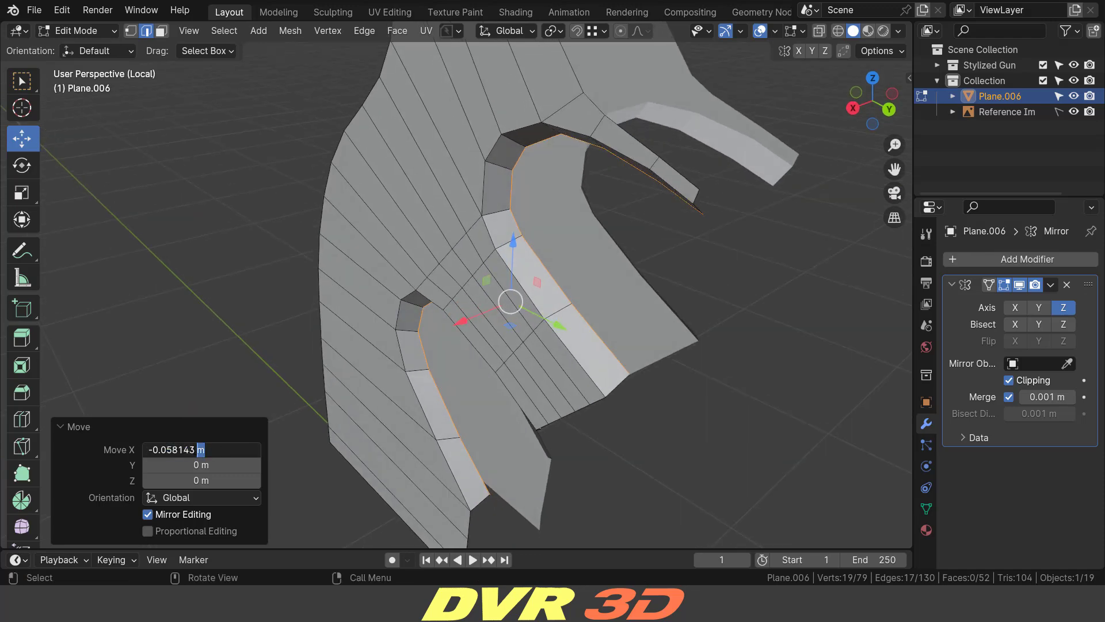
text(5)
key(Return)
- Bridge three inner rim edges across the lower cutout to close its recess, and fill the triangular gap at the rear
middle_drag(569, 293, 723, 276)
key(grave)
click(802, 266)
scroll(606, 429, up, 5)
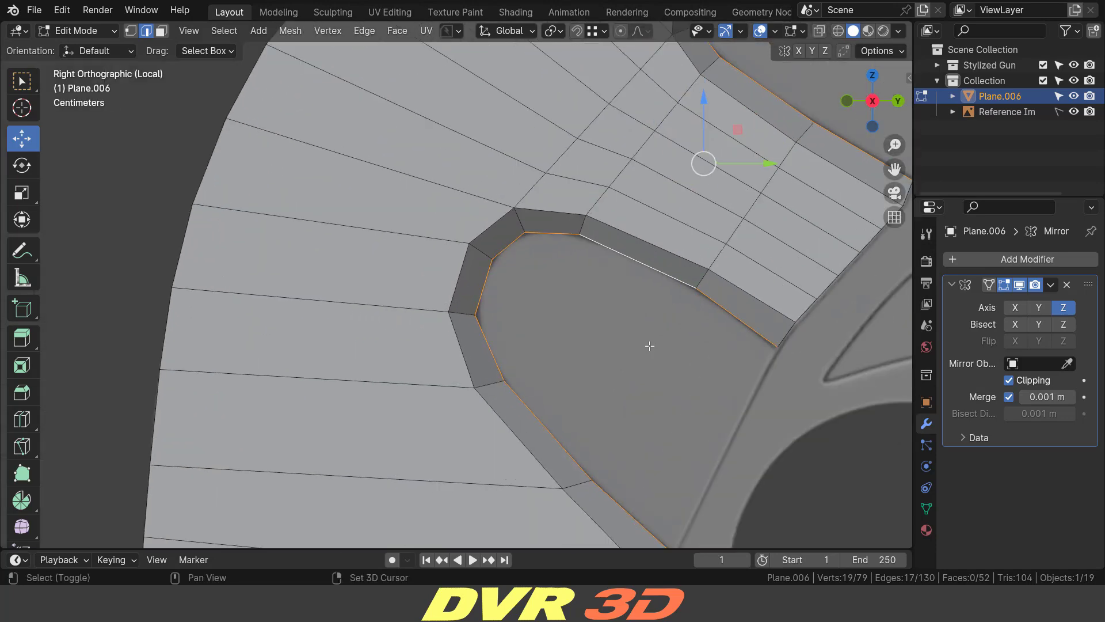
click(605, 438)
shift+click(704, 243)
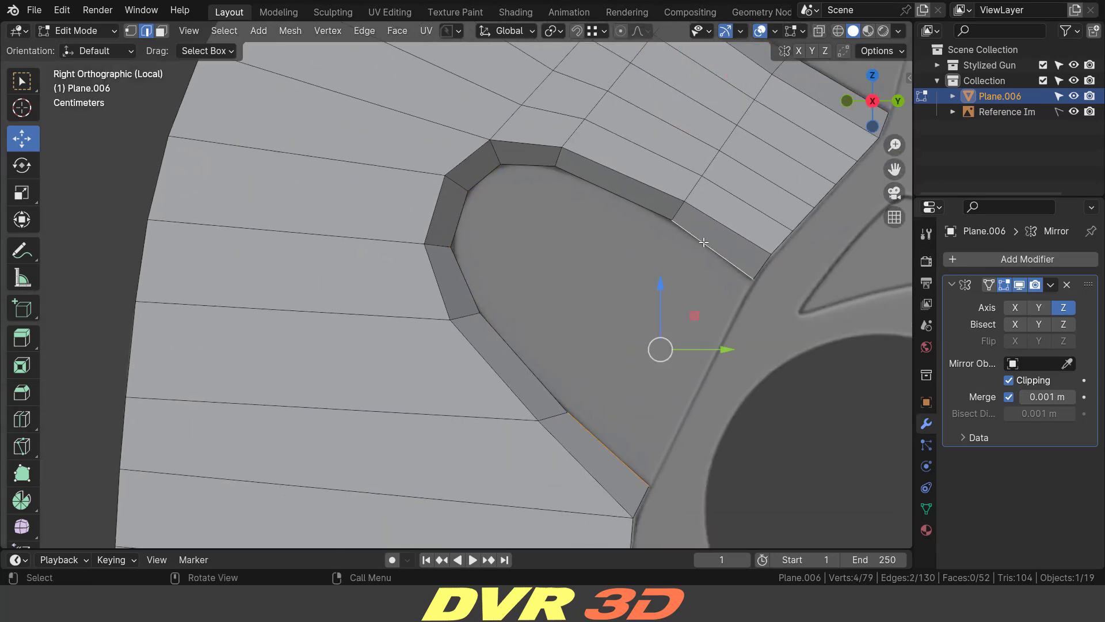
shift+click(519, 167)
key(ctrl+e)
click(184, 186)
click(471, 205)
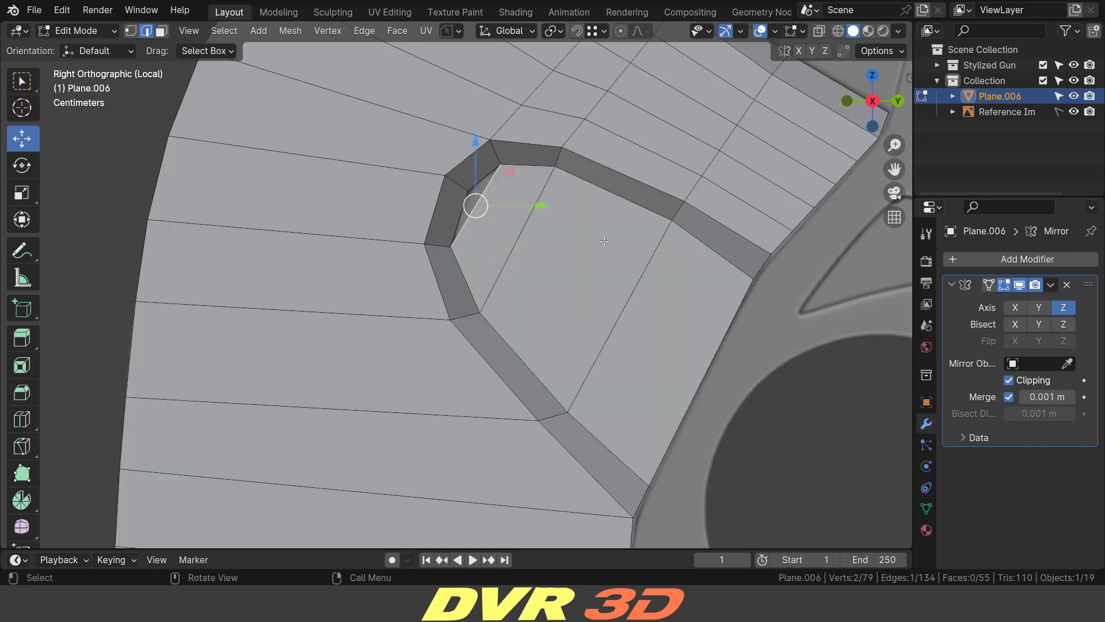
- Bridge three lower inner rim edges of the upper cutout to the three facing upper rim edges
scroll(588, 245, down, 1)
shift+middle_drag(587, 245, 486, 472)
scroll(610, 308, up, 2)
shift+middle_drag(610, 308, 538, 346)
shift+click(521, 286)
key(ctrl+e)
click(261, 186)
scroll(574, 266, up, 2)
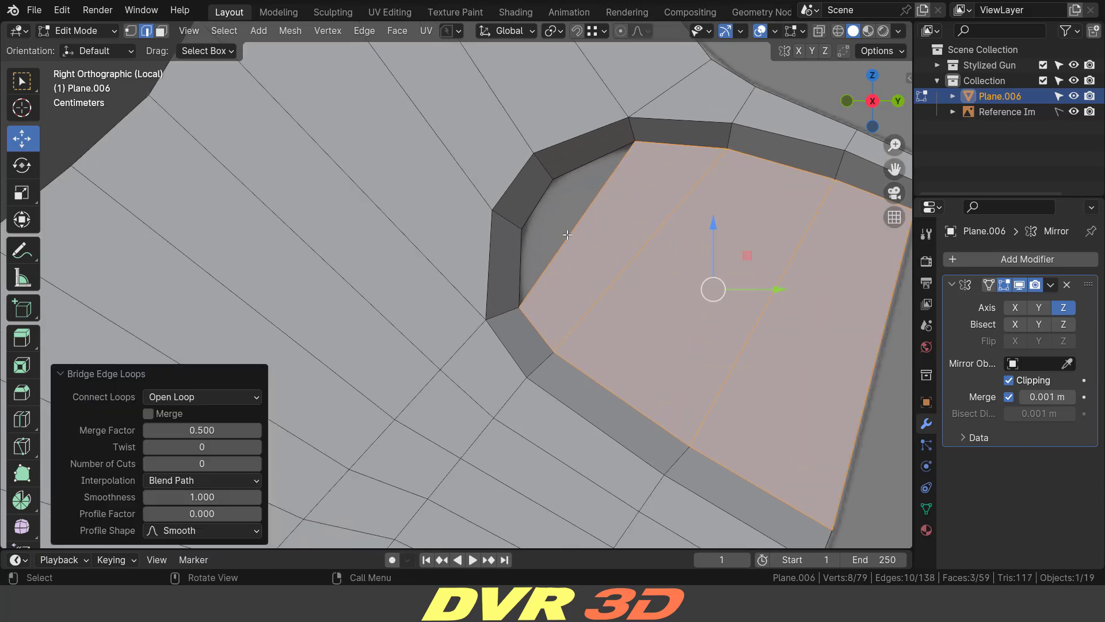
- Fill the open gap at the rear of the upper cutout's recess with a face
click(567, 235)
key(f)
scroll(591, 337, down, 2)
- Slide the first upper vertices in the strip between the two cutouts along their edges to even out the spacing
key(1)
key(g)
key(g)
click(687, 280)
click(610, 268)
key(g)
key(g)
right_click(666, 303)
scroll(564, 252, up, 2)
shift+click(604, 309)
key(g)
key(g)
click(688, 357)
- Slide three consecutive lower vertices of the strip between the cutouts together along their edges
click(576, 343)
shift+click(549, 377)
shift+click(521, 410)
key(g)
key(g)
click(653, 435)
shift+middle_drag(653, 434, 743, 302)
click(583, 313)
key(g)
key(g)
right_click(698, 361)
- Slide single vertices of the strip just below the upper cutout's lower rim along their edges
scroll(699, 357, down, 2)
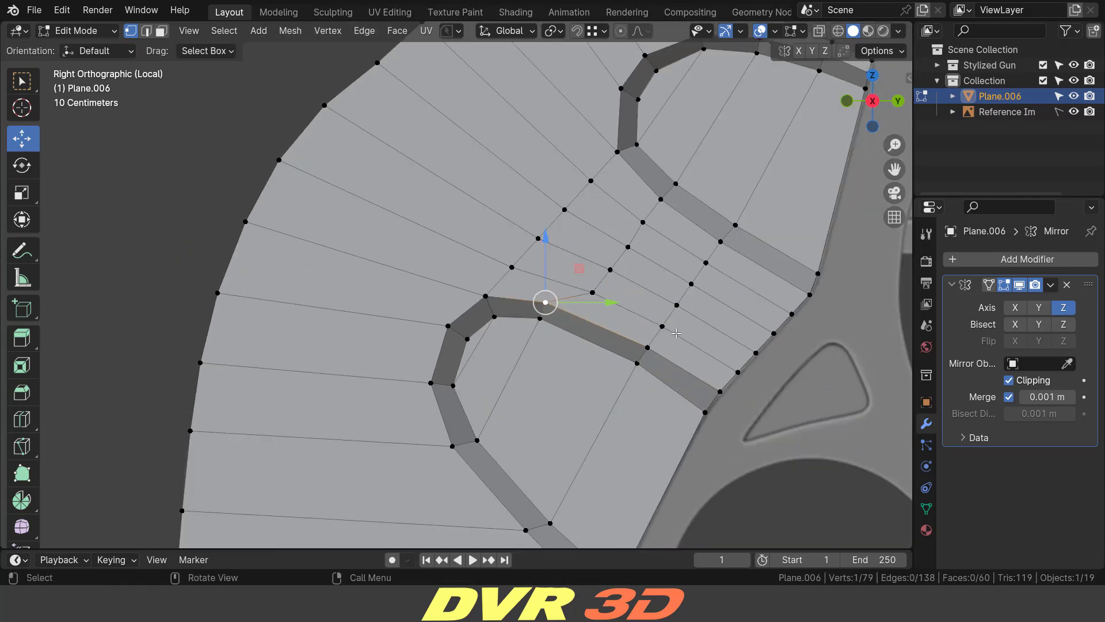
scroll(677, 333, up, 1)
key(g)
key(g)
click(684, 215)
click(702, 183)
key(g)
key(g)
click(730, 232)
- Save the file in Object Mode and add a Subdivision Surface modifier to the grip after the Mirror
scroll(730, 232, down, 3)
middle_drag(730, 232, 671, 334)
key(Tab)
key(ctrl+s)
click(981, 256)
mouse_move(965, 256)
click(807, 459)
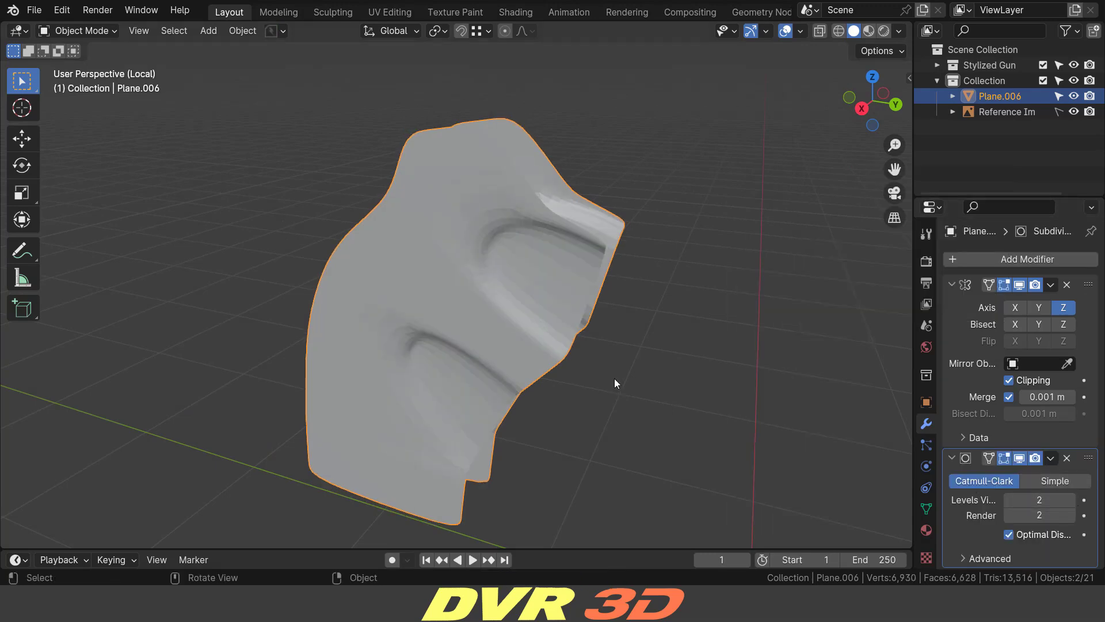
- Apply Shade Auto Smooth to the grip
middle_drag(614, 383, 679, 369)
right_click(520, 210)
click(519, 212)
scroll(582, 275, up, 1)
- Select the grip's open rear and front outline edges and extrude them sideways toward the gun's centre to give the grip thickness
key(Tab)
scroll(581, 275, down, 1)
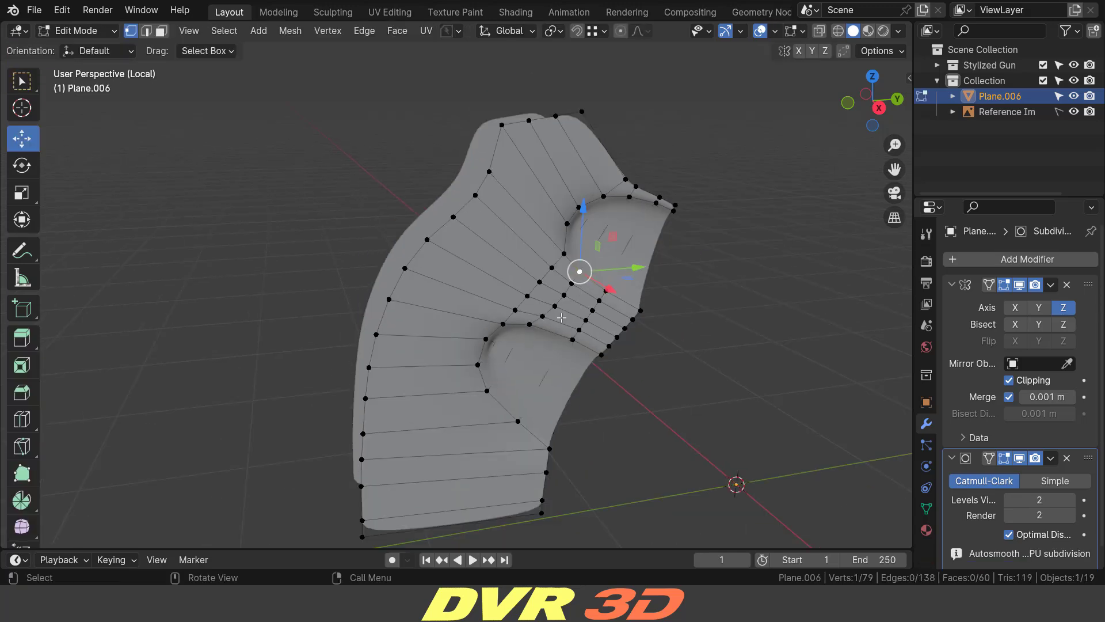
middle_drag(560, 316, 617, 377)
key(2)
scroll(555, 181, up, 1)
scroll(602, 302, down, 1)
alt+shift+click(488, 296)
alt+shift+click(623, 291)
middle_drag(620, 303, 514, 209)
shift+click(572, 207)
scroll(553, 288, down, 2)
middle_drag(538, 345, 639, 317)
scroll(635, 319, up, 3)
key(e)
drag(684, 335, 638, 328)
click(639, 328)
- Examine the subdivided grip's shape and softened edges in both edit and object modes
middle_drag(646, 323, 584, 324)
scroll(506, 321, up, 2)
key(Tab)
scroll(535, 320, down, 2)
key(Tab)
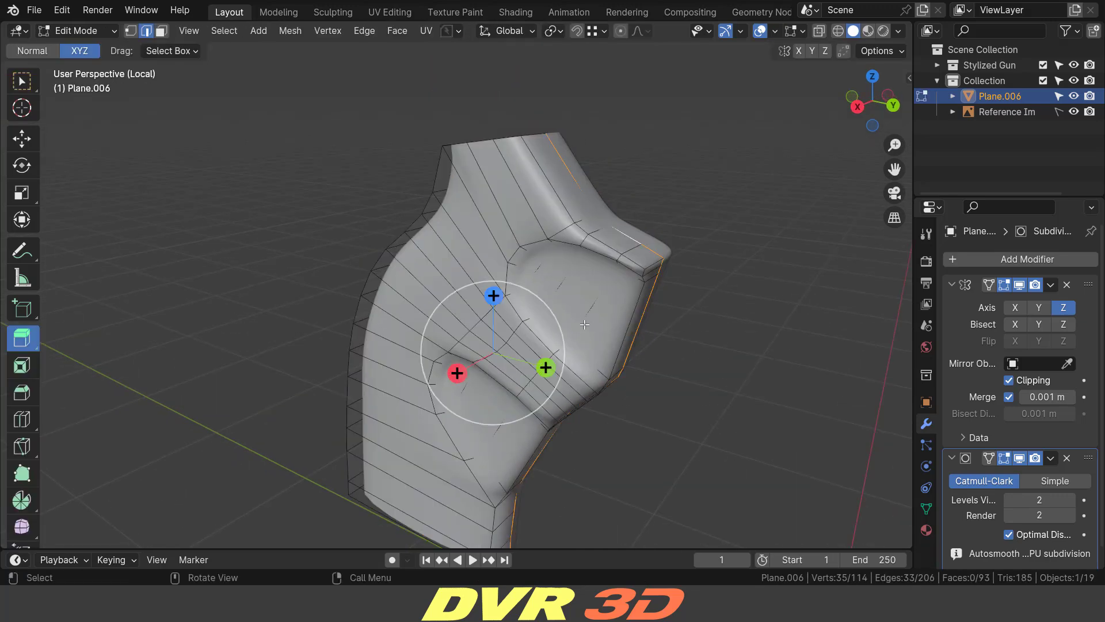
scroll(584, 325, up, 3)
scroll(585, 325, down, 6)
key(Tab)
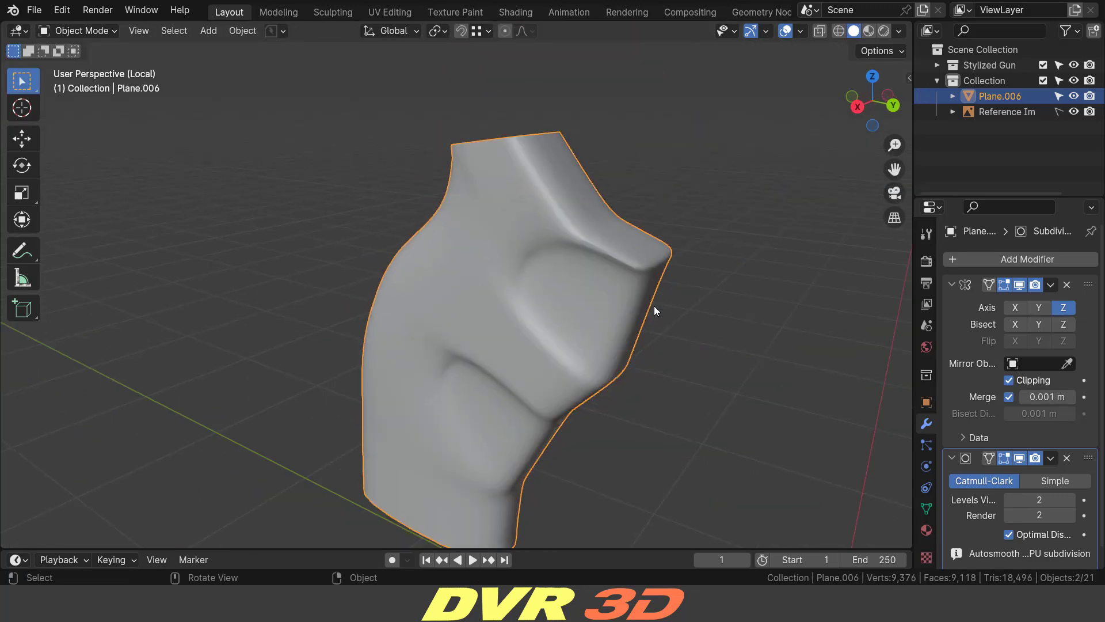
middle_drag(654, 306, 691, 295)
- Add a Bevel modifier before the Subdivision with a 0.01 m amount, 2 segments and a 40° angle limit, and save the file
click(952, 284)
click(958, 260)
mouse_move(955, 258)
click(771, 274)
click(1070, 382)
click(1044, 364)
text(.005)
key(Return)
middle_drag(644, 282, 539, 298)
key(Return)
middle_drag(506, 340, 487, 322)
key(ctrl+s)
scroll(486, 323, down, 2)
- Turn off the Subdivision modifier's edit-mode display, merge the grip's vertices by distance and clear the selection
key(Tab)
scroll(493, 330, up, 1)
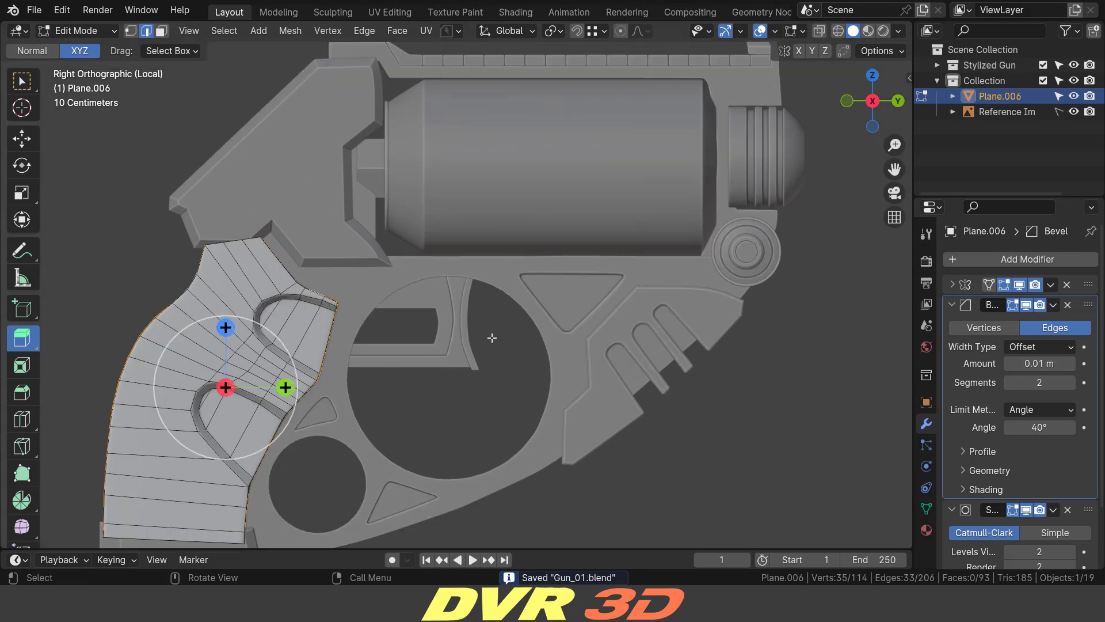
middle_drag(506, 330, 643, 333)
click(952, 305)
click(1014, 325)
middle_drag(710, 320, 641, 343)
shift+middle_drag(636, 340, 689, 323)
key(alt+a)
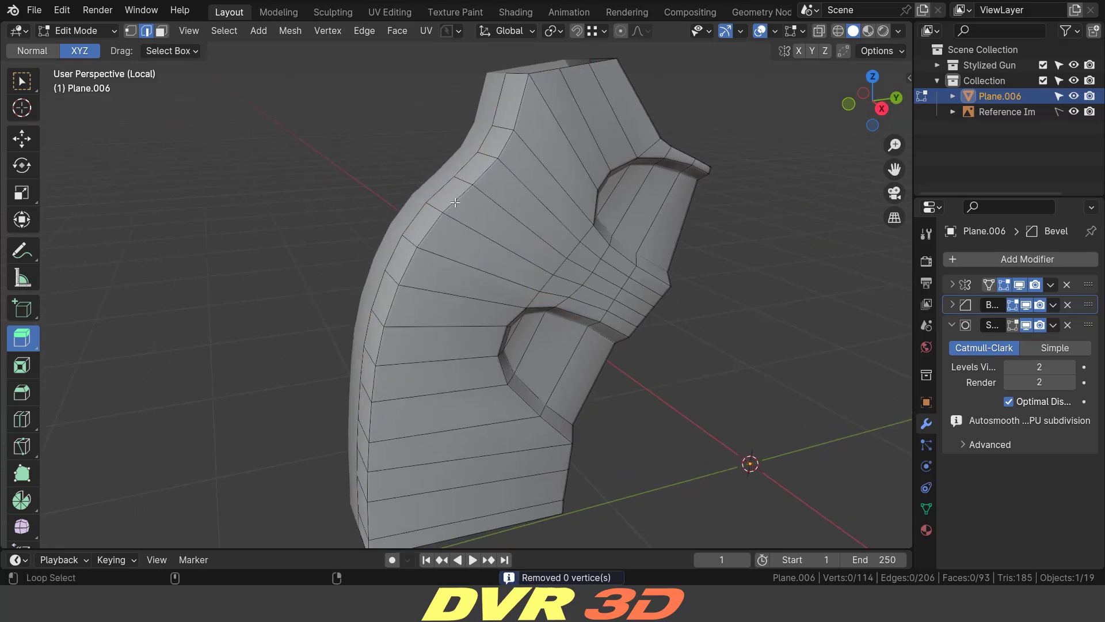
- Bevel the edge loop along the grip's rear outline with a width of 0.1 m and return to Object Mode
alt+shift+click(458, 198)
middle_drag(679, 212, 709, 220)
key(w)
key(q)
key(Escape)
key(ctrl+b)
click(762, 230)
text(0.1)
key(Return)
key(Tab)
- Save the file and check the grip against the gun in the right orthographic view
middle_drag(609, 230, 564, 190)
key(KP_3)
scroll(669, 192, down, 4)
scroll(552, 265, up, 2)
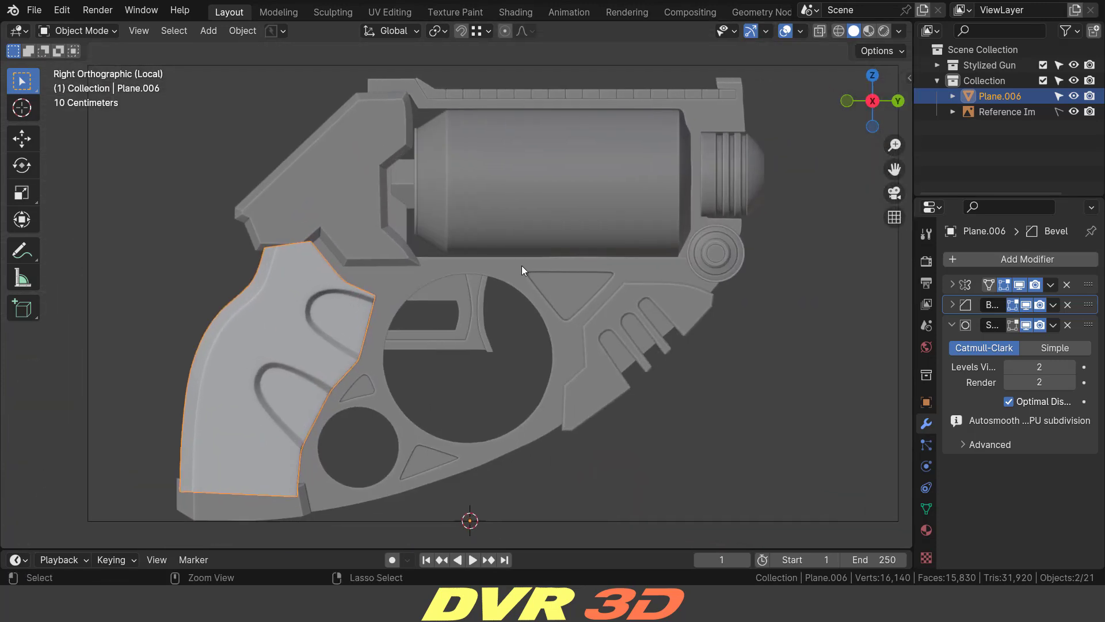
key(ctrl+s)
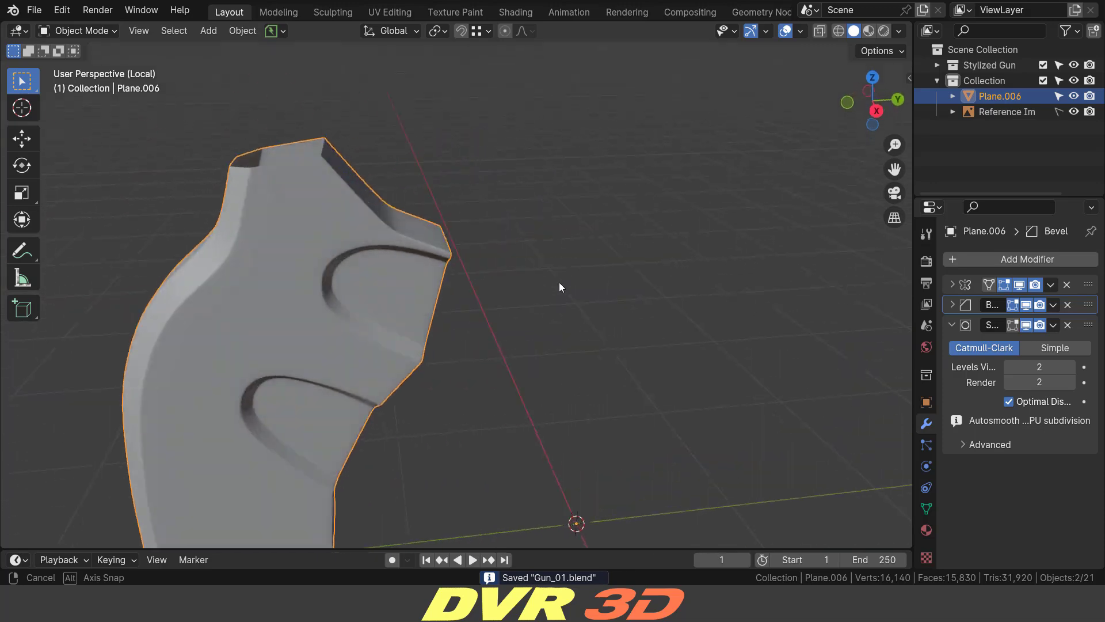
key(grave)
click(667, 274)
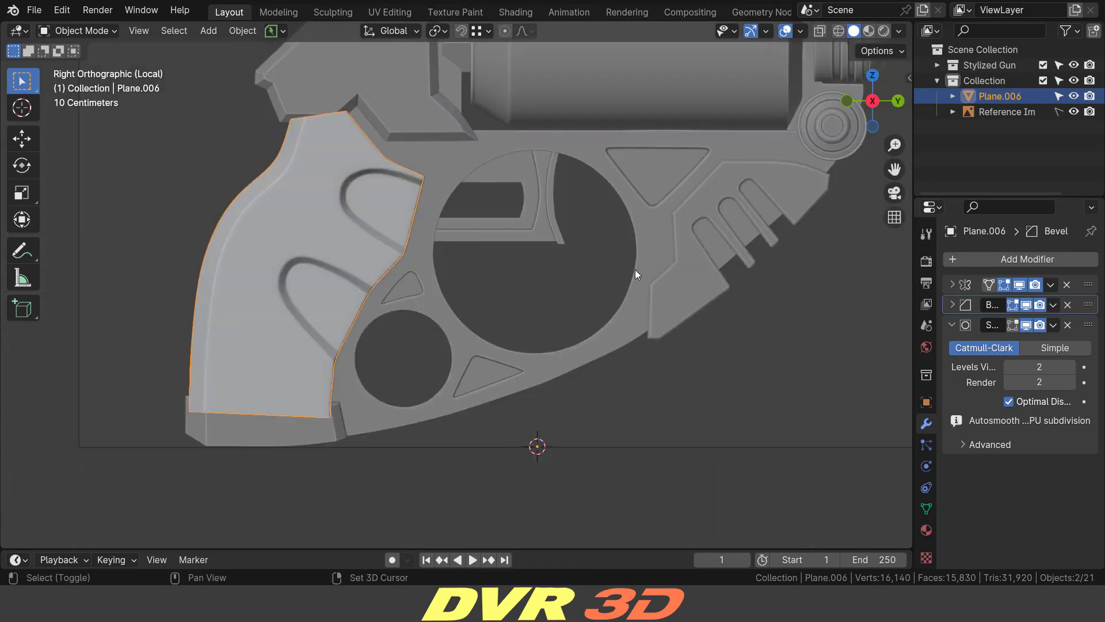